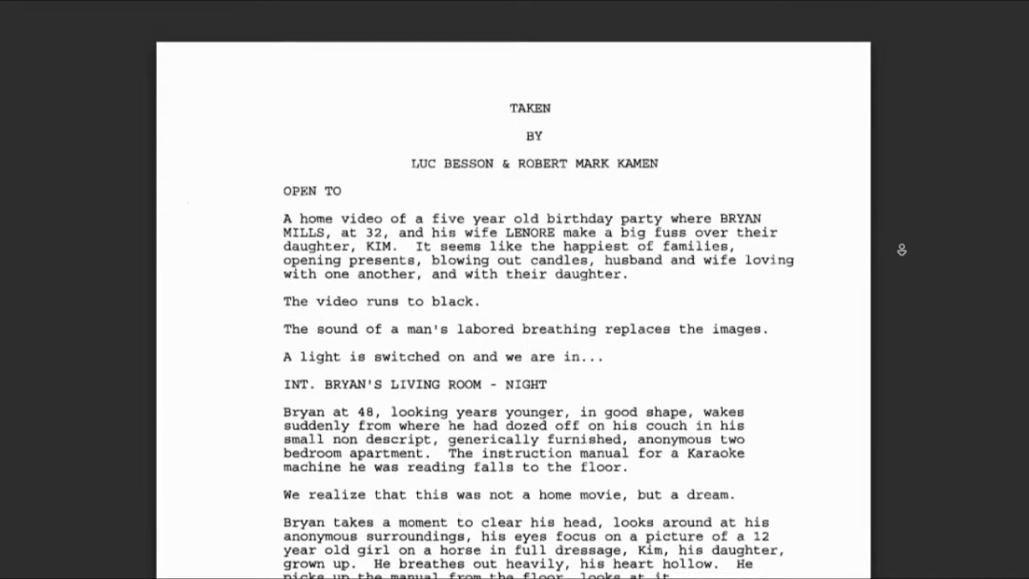
{"action": "scroll", "coordinate": [901, 268], "scroll_direction": "down", "scroll_amount": 6}
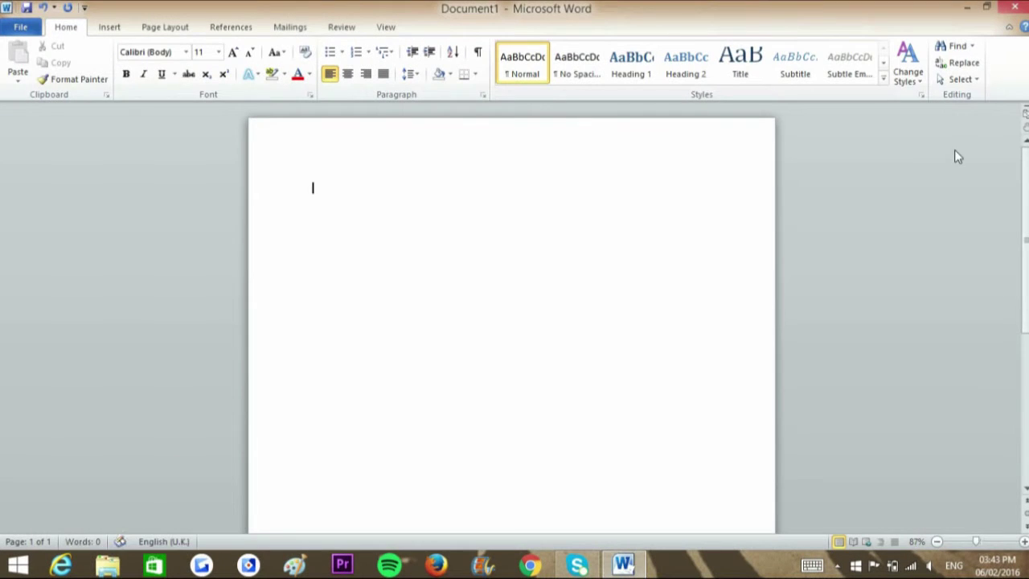
Type FADE IN:, the heading INT. SCHOOL HALLWAY - DAY, and the Amy and John action line
{"action": "type", "text": "FADE IN:"}
{"action": "key", "text": "Return"}
{"action": "type", "text": "INT. SCHOOL HALLWAY - DAY"}
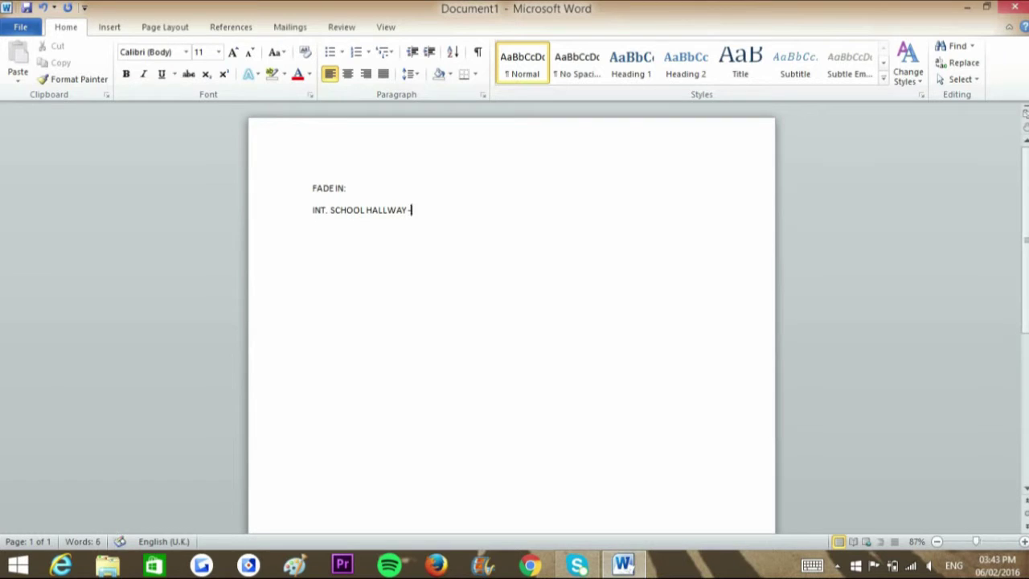
{"action": "key", "text": "Return"}
{"action": "type", "text": "A young girl [AMY] wlaks"}
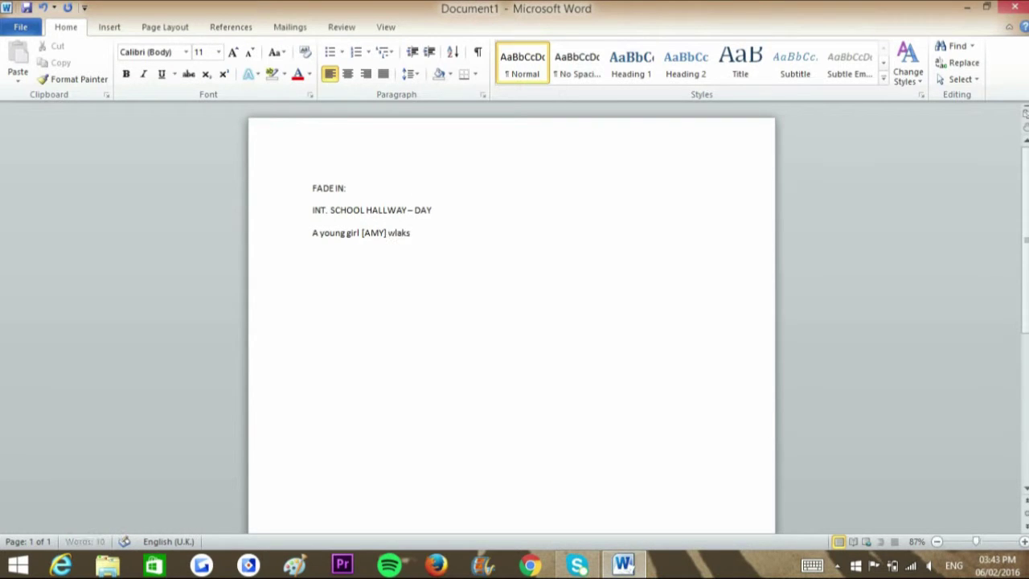
{"action": "key", "text": "BackSpace"}
{"action": "key", "text": "BackSpace"}
{"action": "key", "text": "BackSpace"}
{"action": "key", "text": "BackSpace"}
{"action": "type", "text": "alks down a"}
{"action": "key", "text": "BackSpace"}
{"action": "key", "text": "BackSpace"}
{"action": "type", "text": "the hallway with a tall boy [J"}
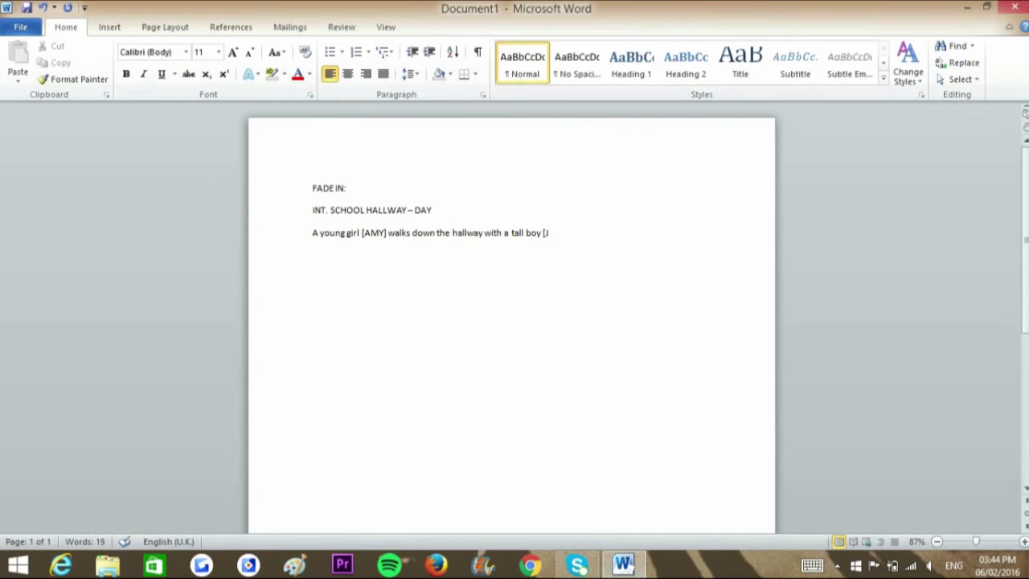
{"action": "type", "text": "OHN]"}
{"action": "key", "text": "Return"}
Add a centred JOHN cue, then start his indented dialogue with 'Do you'
{"action": "left_click", "coordinate": [347, 74]}
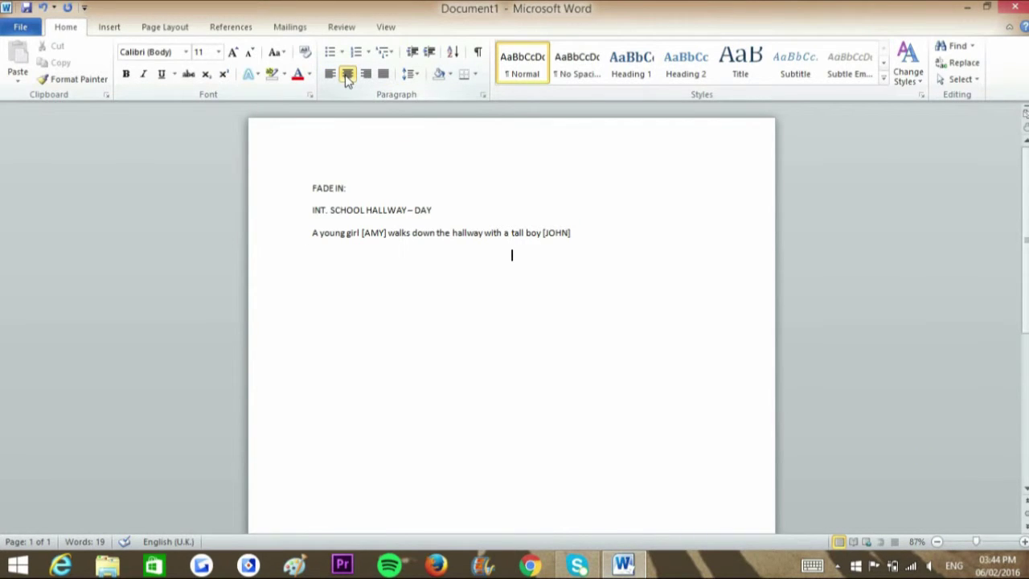
{"action": "type", "text": "JOHN"}
{"action": "key", "text": "Return"}
{"action": "left_click", "coordinate": [332, 77]}
{"action": "key", "text": "Tab"}
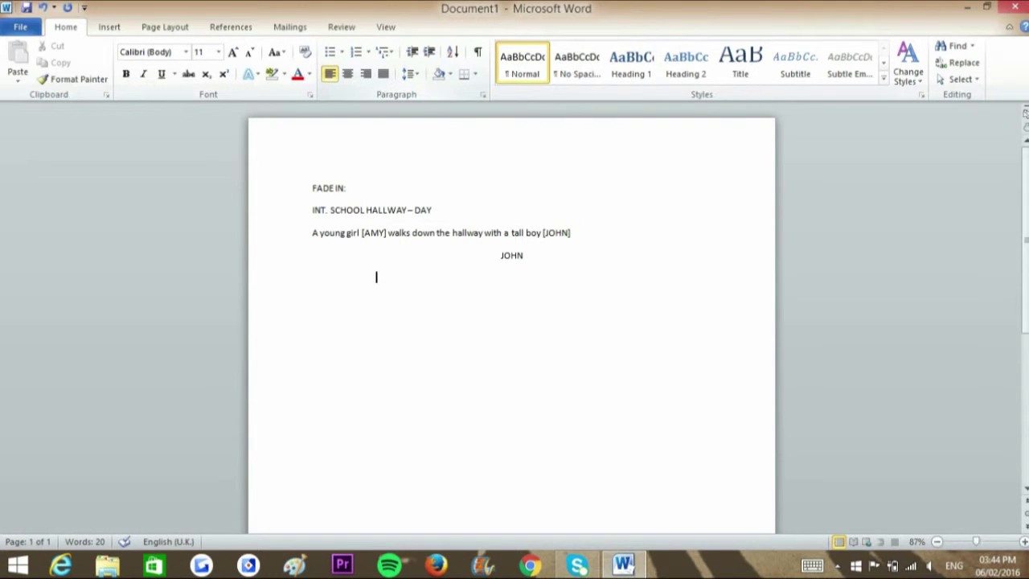
{"action": "type", "text": "DO Y"}
{"action": "key", "text": "BackSpace"}
{"action": "key", "text": "BackSpace"}
{"action": "key", "text": "BackSpace"}
{"action": "key", "text": "BackSpace"}
{"action": "key", "text": "BackSpace"}
{"action": "type", "text": "Do"}
{"action": "key", "text": "BackSpace"}
{"action": "key", "text": "BackSpace"}
{"action": "type", "text": "Do you"}
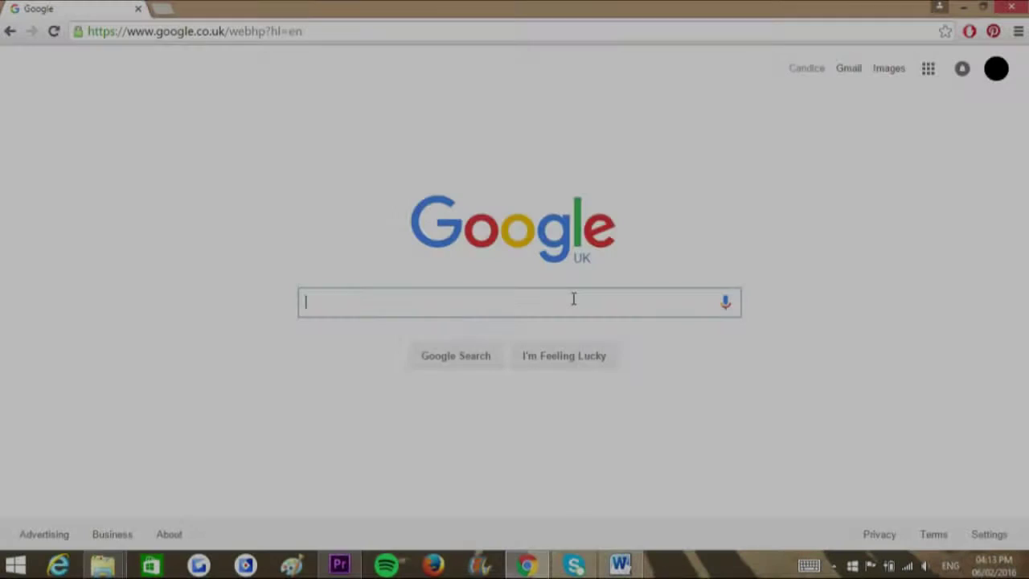
Search Google for Celtx, open celtx.com and go to its login form's password field
{"action": "type", "text": "Celtx"}
{"action": "key", "text": "Return"}
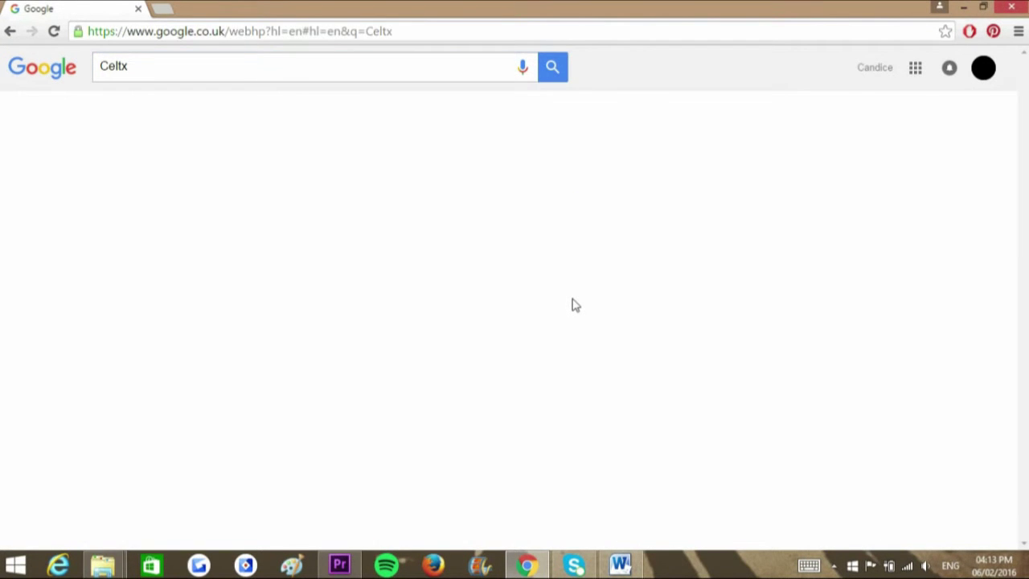
{"action": "left_click", "coordinate": [113, 183]}
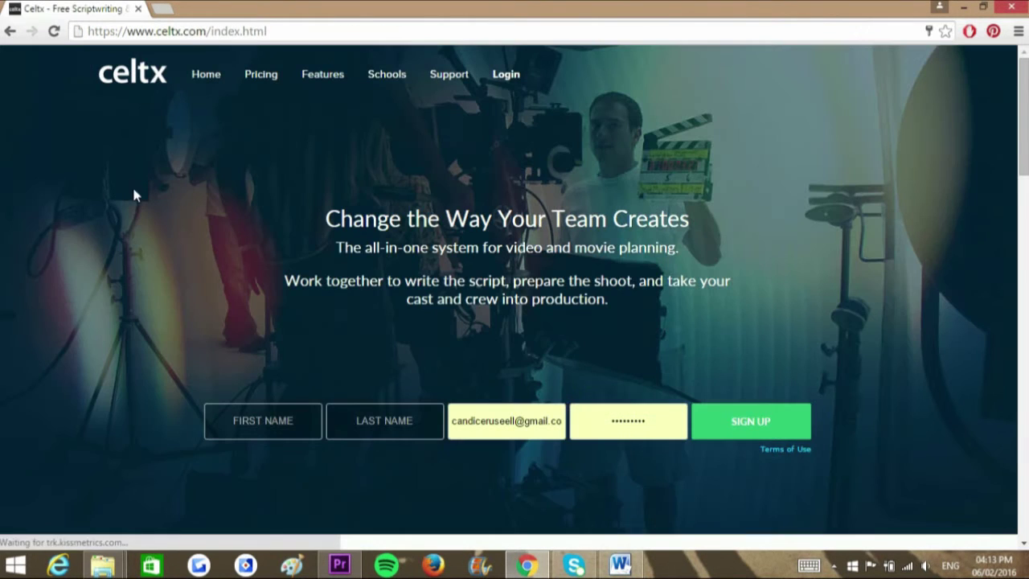
{"action": "left_click", "coordinate": [502, 78]}
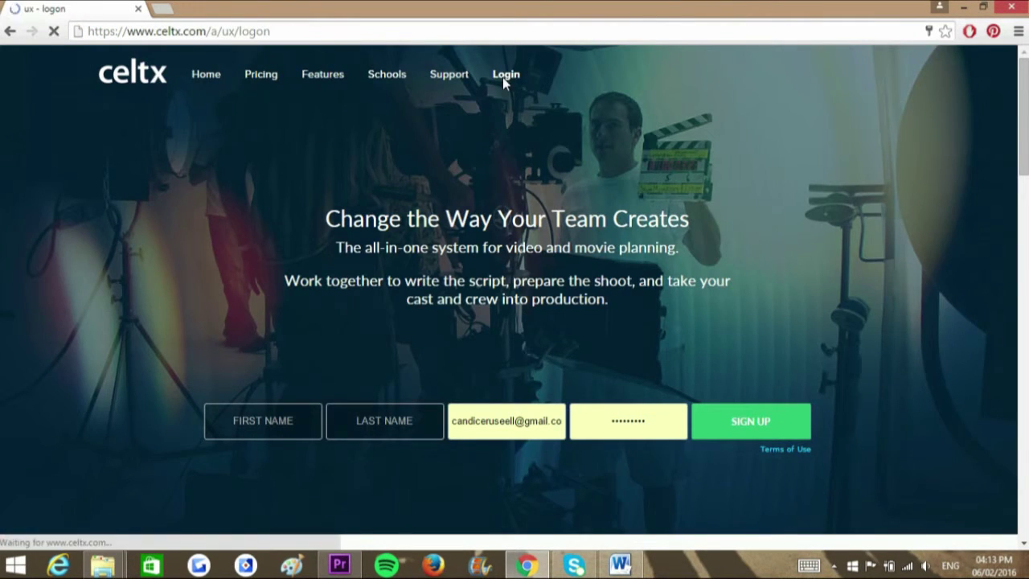
{"action": "left_click", "coordinate": [514, 317]}
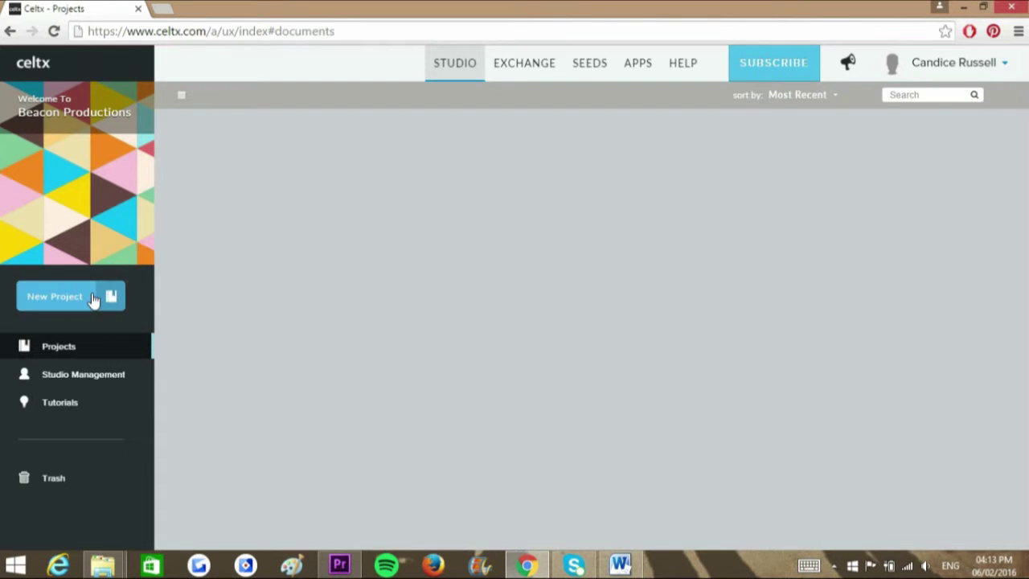
Create a new Celtx project titled 'Title' and open its Script Title document
{"action": "left_click", "coordinate": [635, 281]}
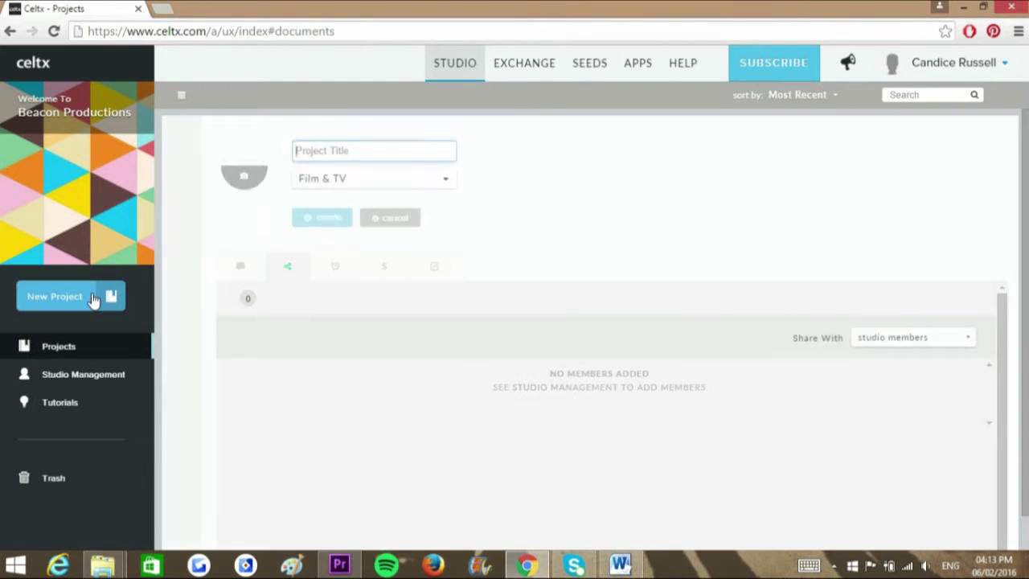
{"action": "type", "text": "Title"}
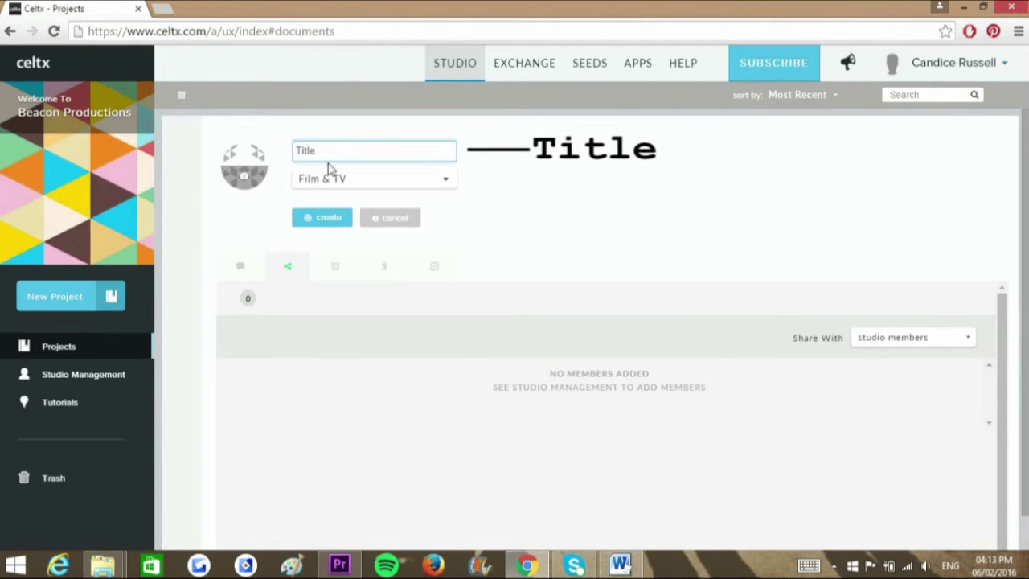
{"action": "left_click", "coordinate": [322, 217]}
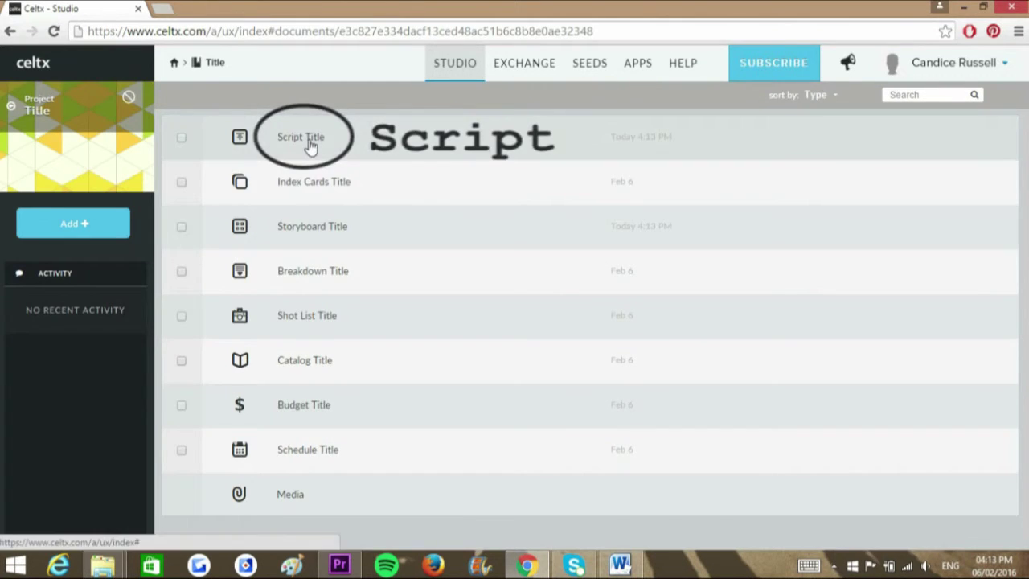
{"action": "left_click", "coordinate": [312, 144]}
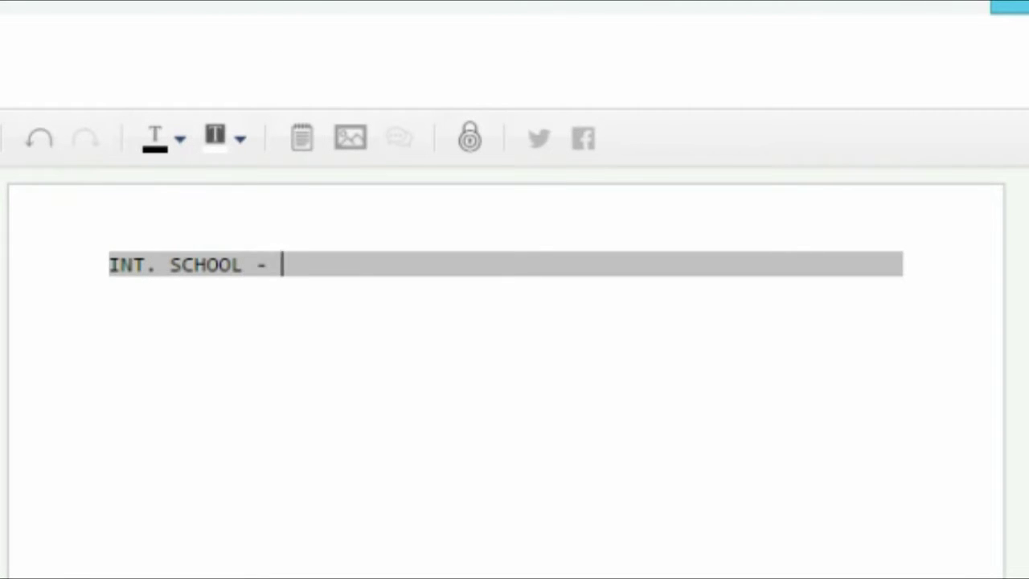
Write the heading INT. SCHOOL - DAY and the action line 'A young girl [AMY] walks down a'
{"action": "type", "text": "DAY"}
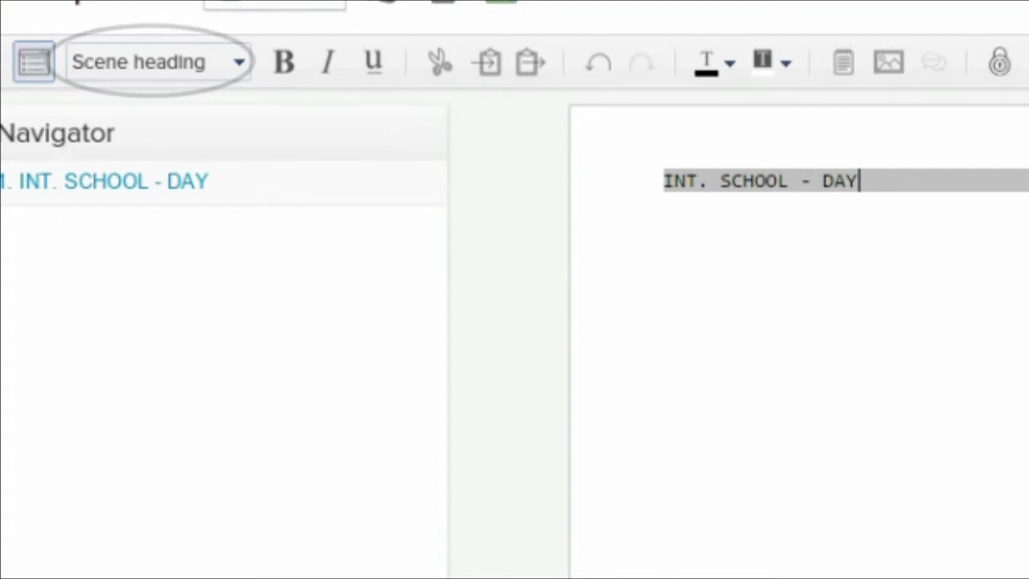
{"action": "key", "text": "Return"}
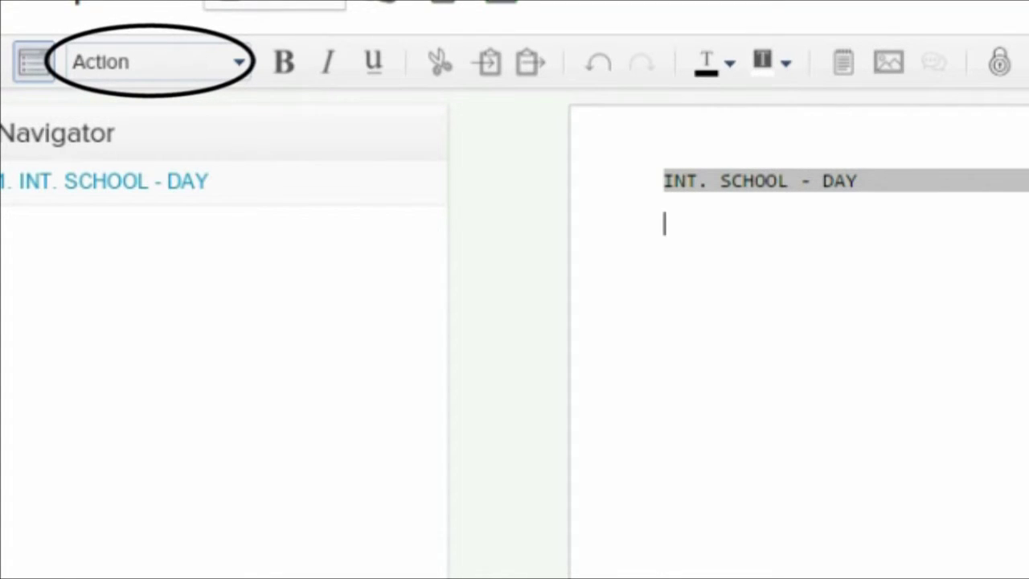
{"action": "type", "text": "A yo"}
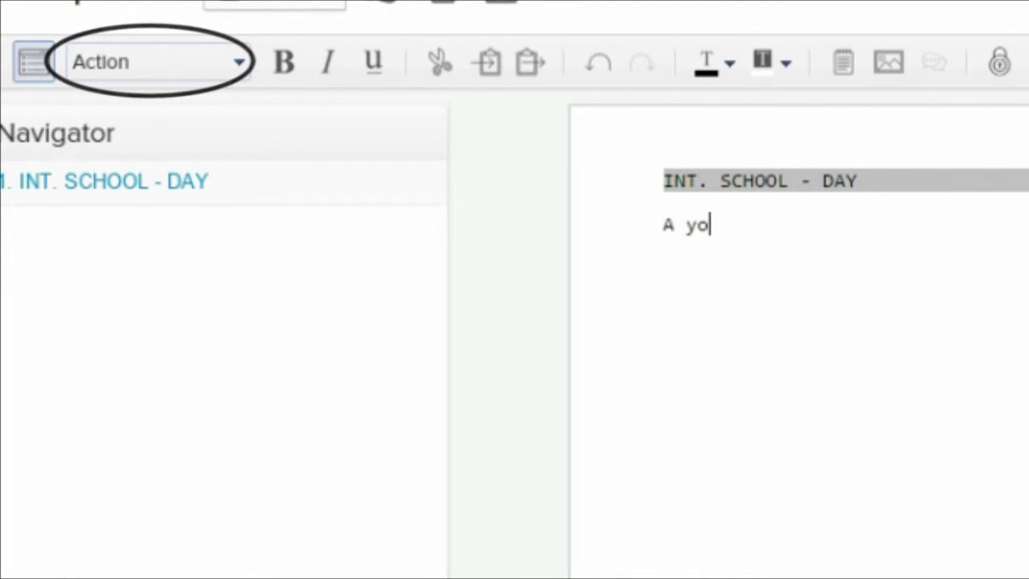
{"action": "type", "text": "ung girl [AM"}
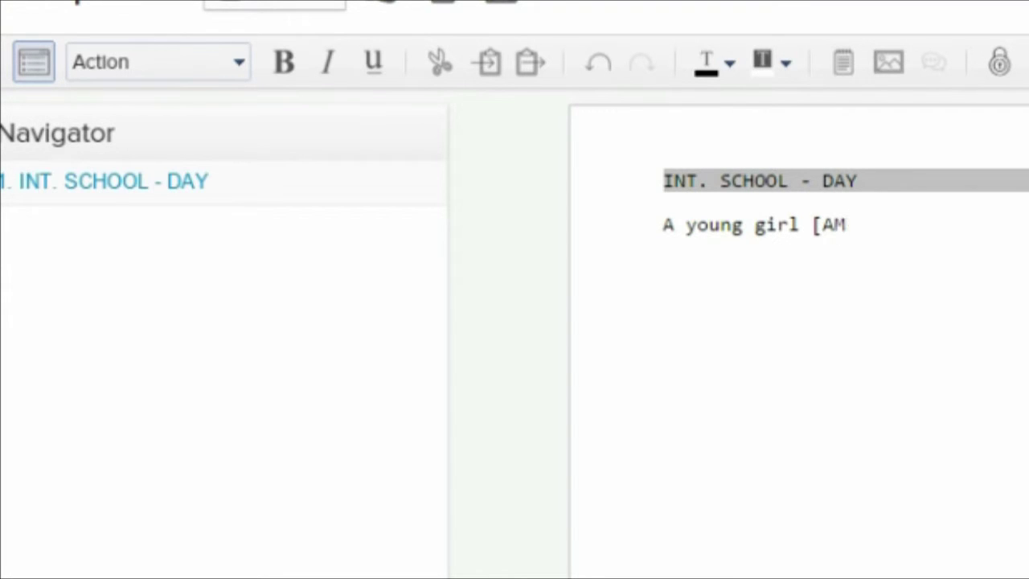
{"action": "type", "text": "Y] walks down a"}
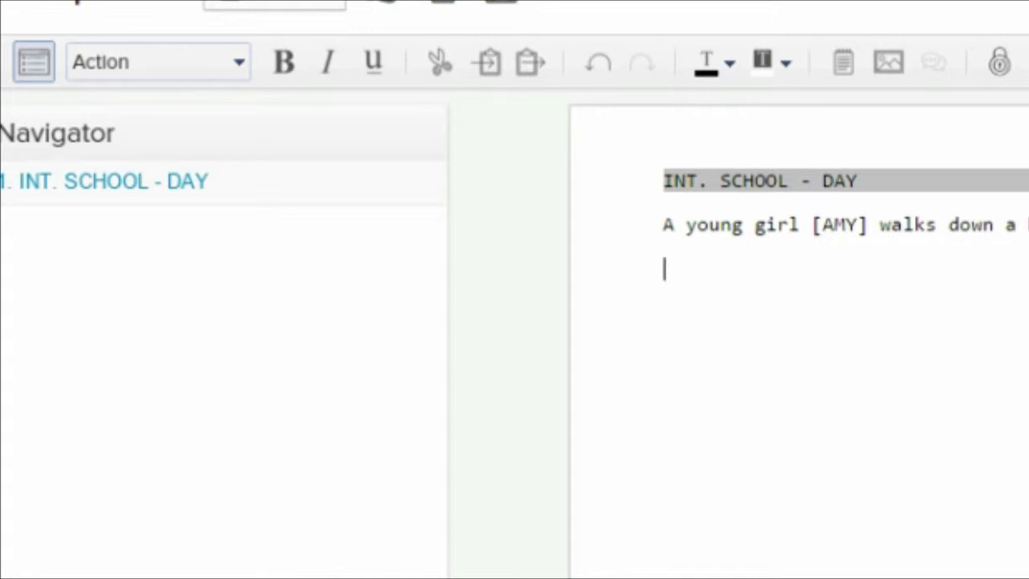
{"action": "key", "text": "Return"}
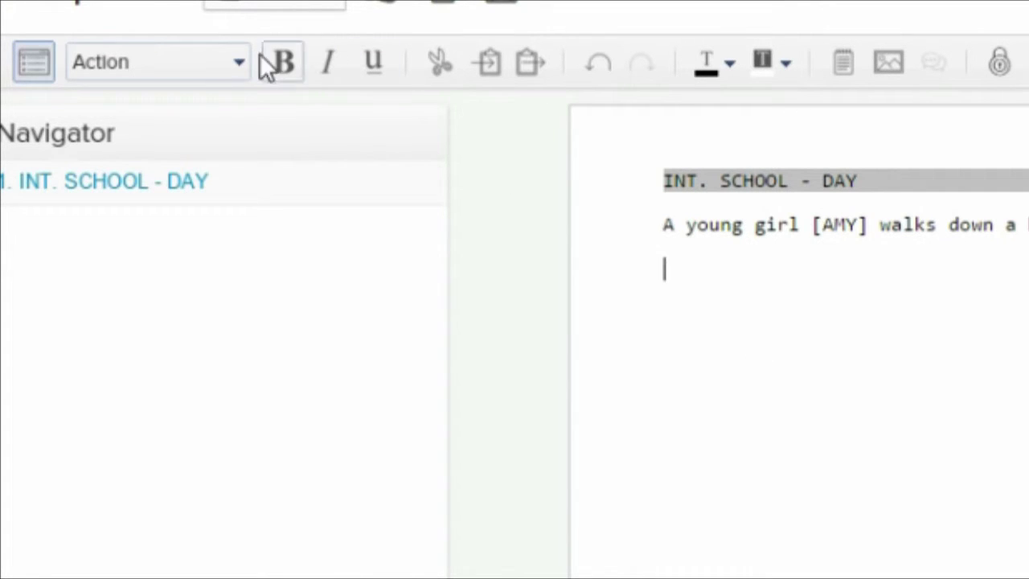
{"action": "left_click", "coordinate": [234, 61]}
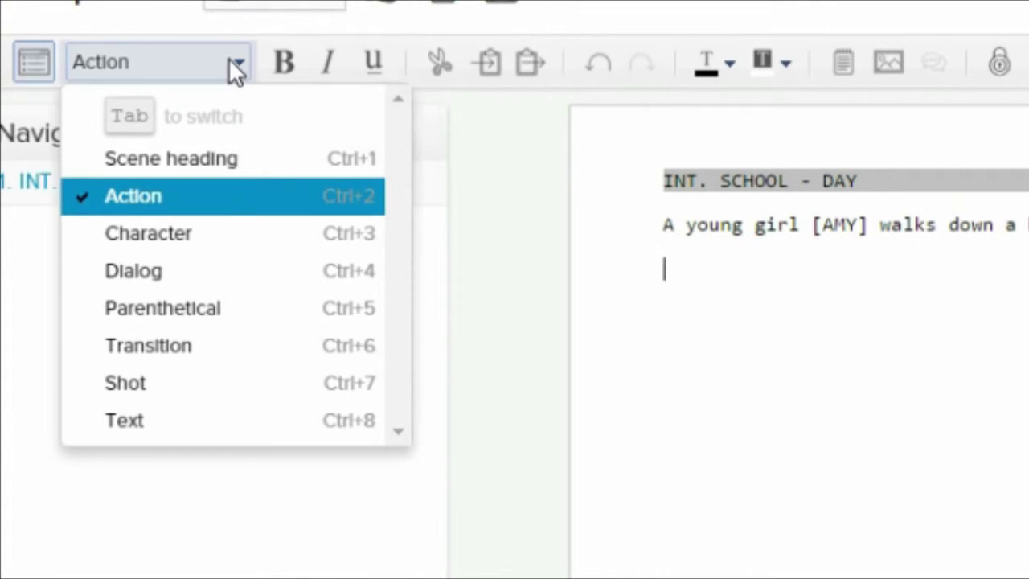
Add AMY with parenthetical 'Calmly' saying 'Do you want lunch?', and JOHN replying 'Yeah, I'm really hungry!'
{"action": "left_click", "coordinate": [223, 228]}
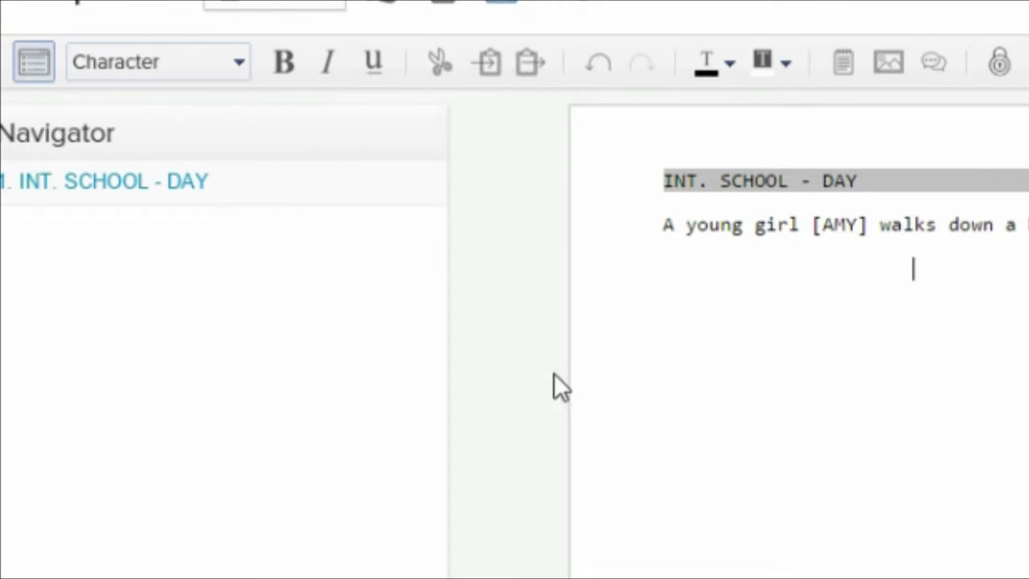
{"action": "type", "text": "AMY"}
{"action": "key", "text": "Return"}
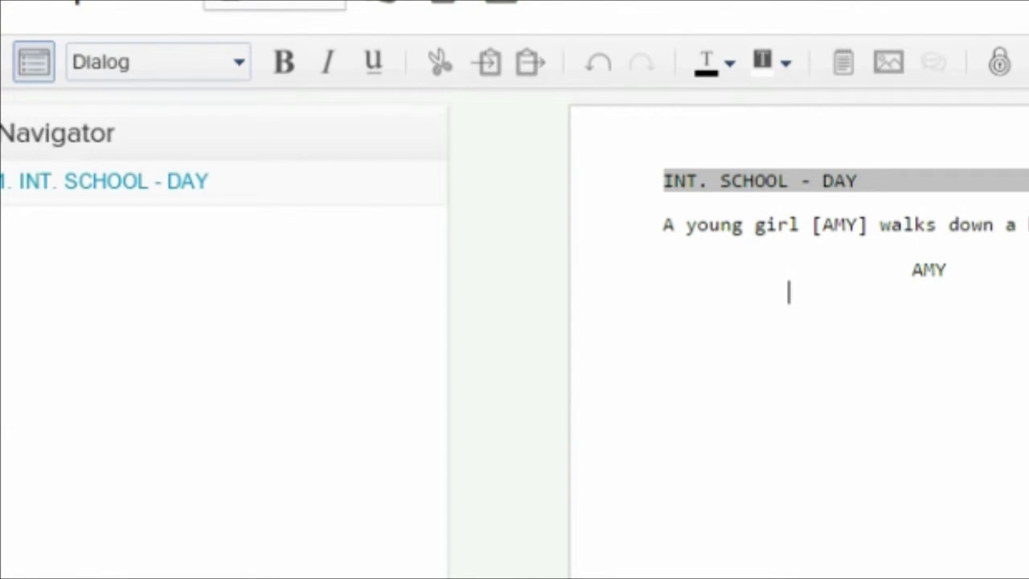
{"action": "left_click", "coordinate": [236, 59]}
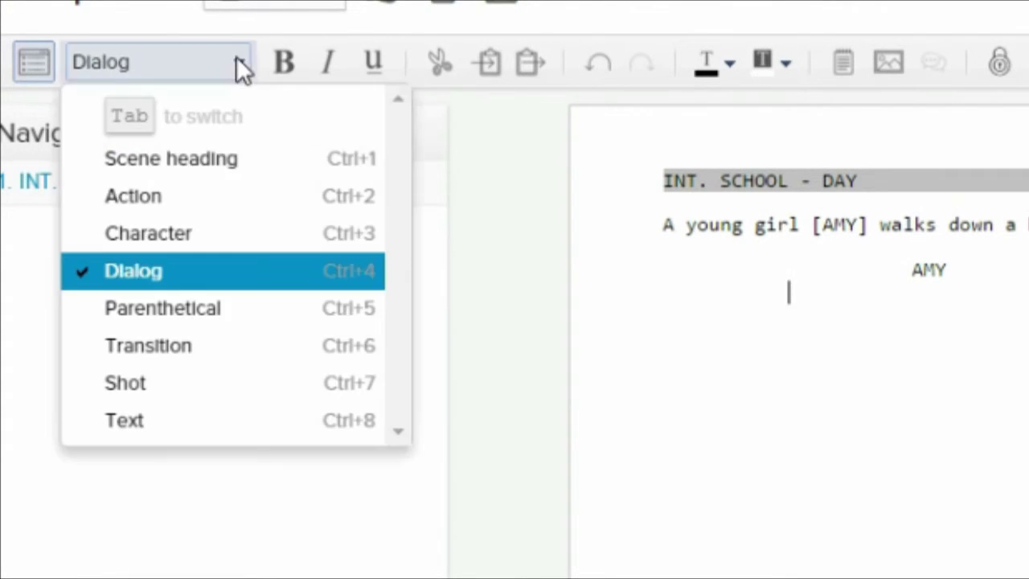
{"action": "left_click", "coordinate": [229, 310]}
{"action": "type", "text": "Calm"}
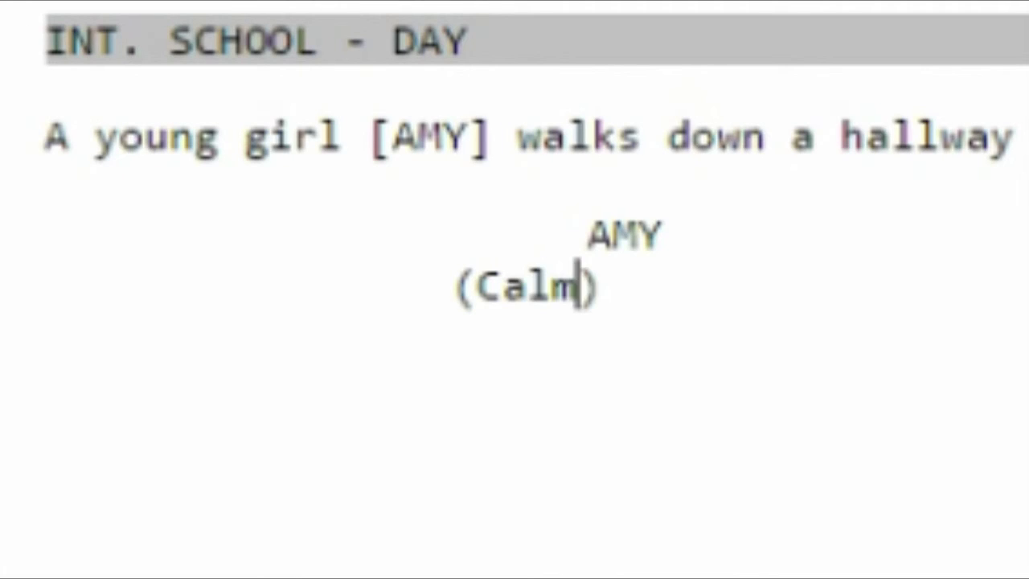
{"action": "type", "text": "ly"}
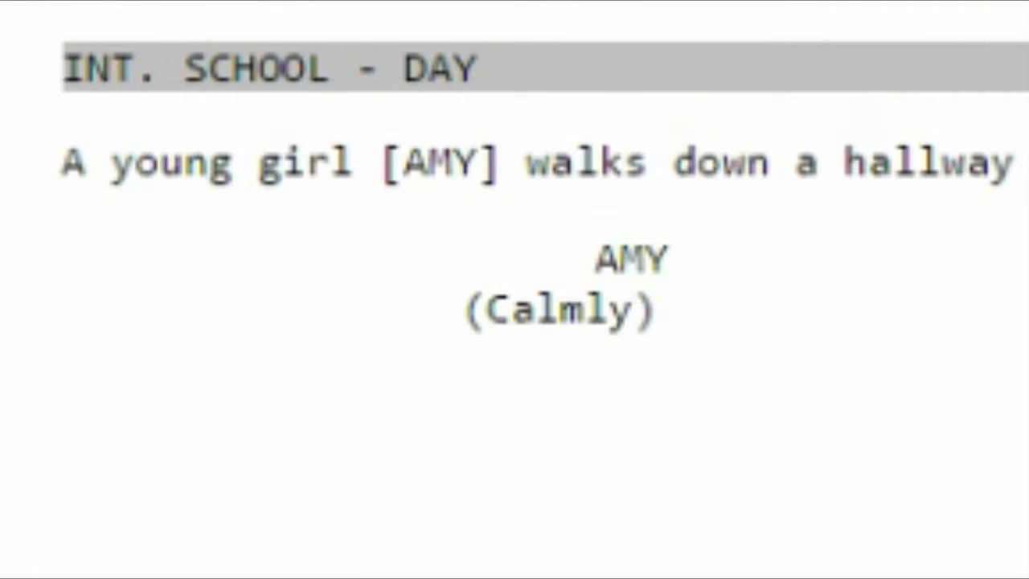
{"action": "type", "text": "Do "}
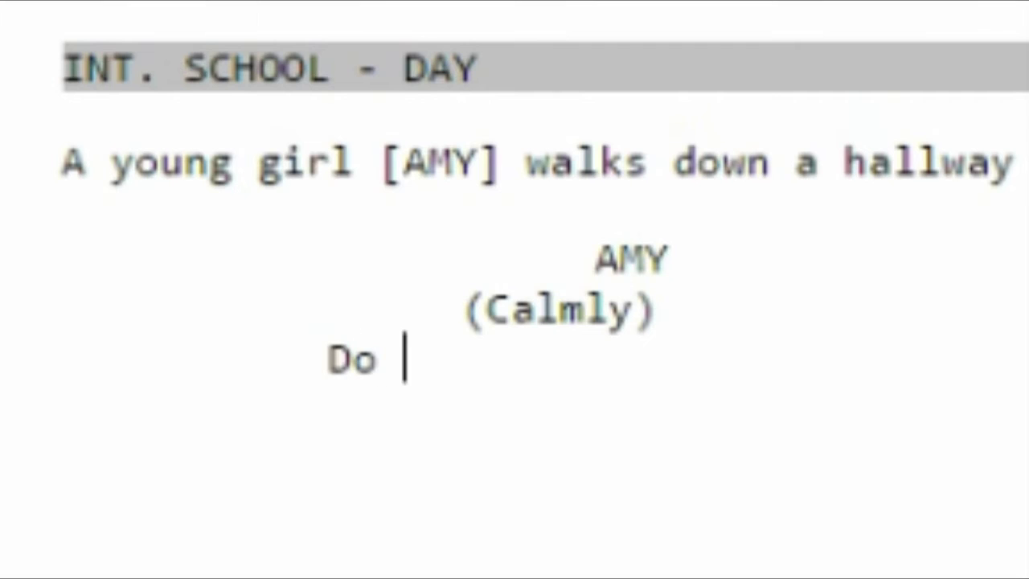
{"action": "type", "text": "you want lu"}
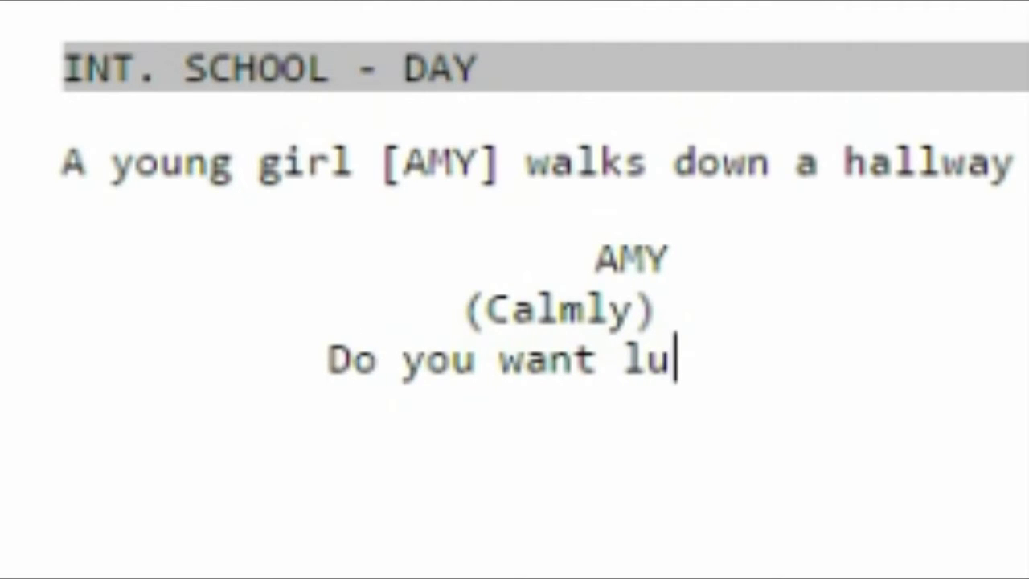
{"action": "type", "text": "nch?"}
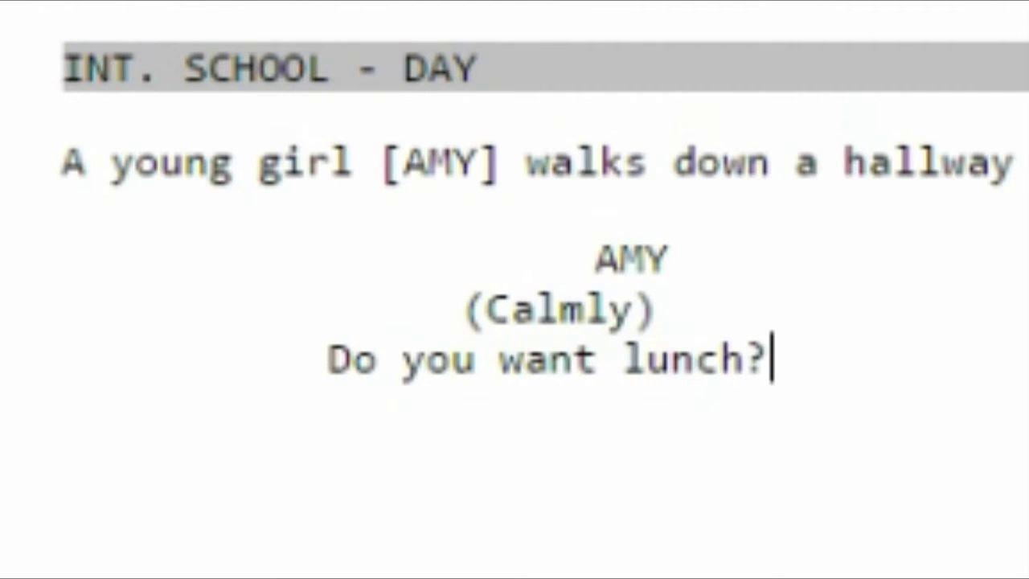
{"action": "key", "text": "Return"}
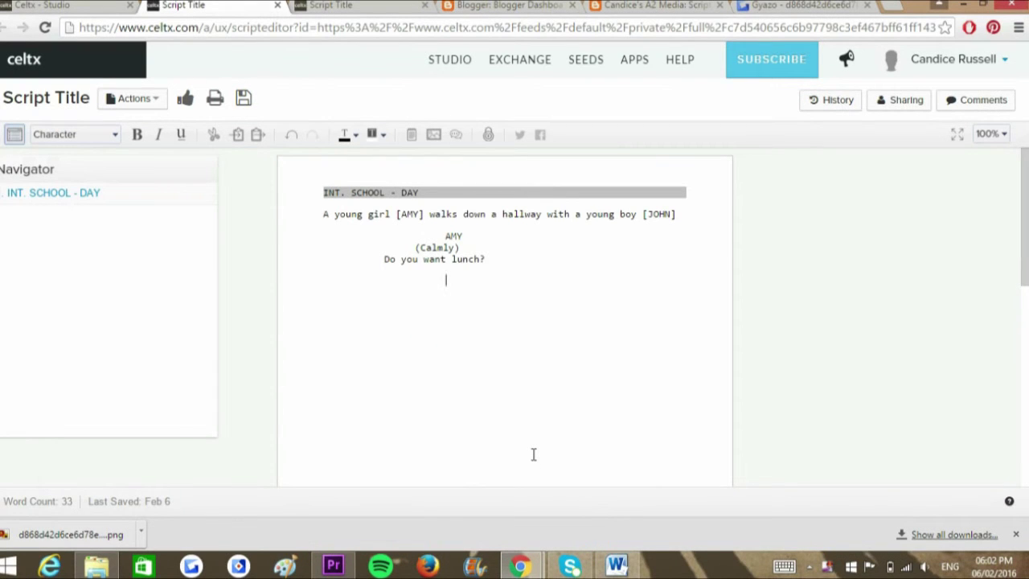
{"action": "key", "text": "Return"}
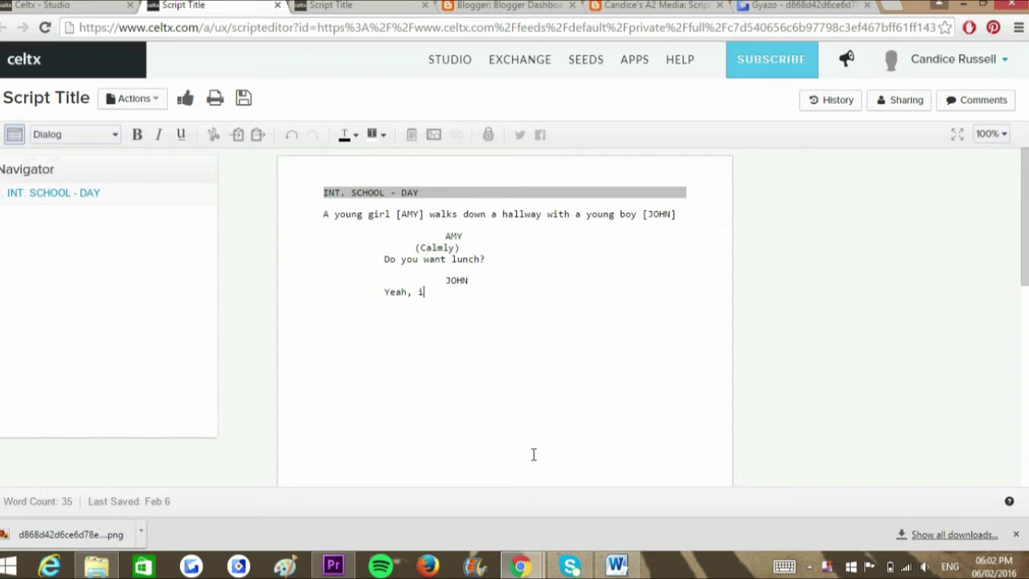
{"action": "type", "text": "Yeah, I'm really hungry!"}
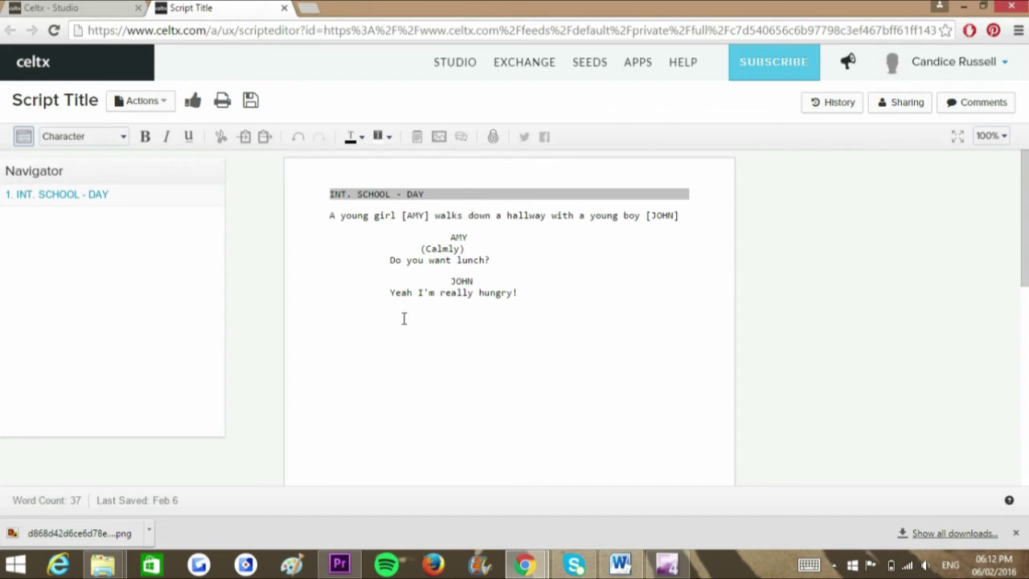
Open Edit Title Page from Actions and enter the author's full name in the Author field
{"action": "left_click", "coordinate": [151, 105]}
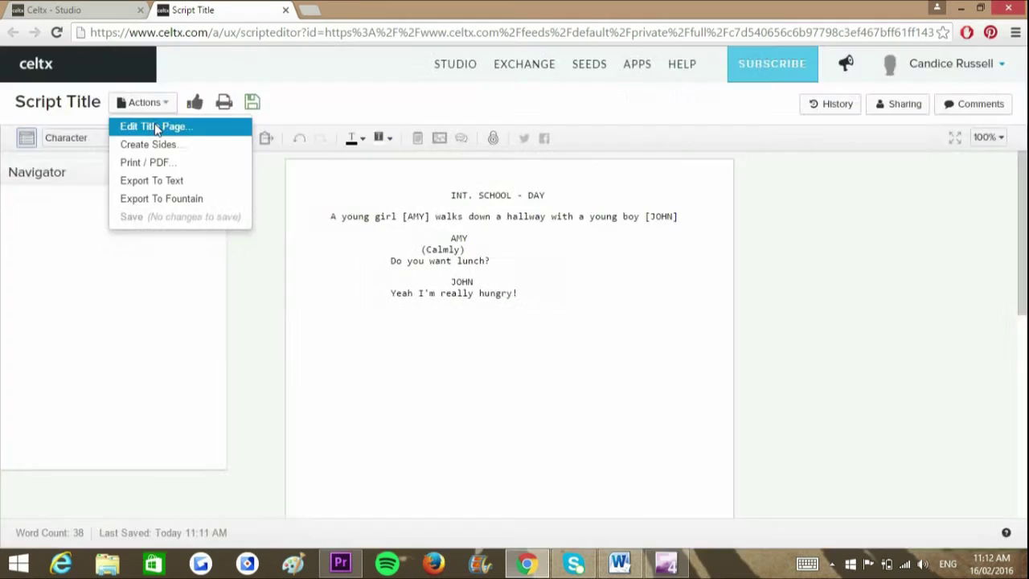
{"action": "left_click", "coordinate": [462, 225]}
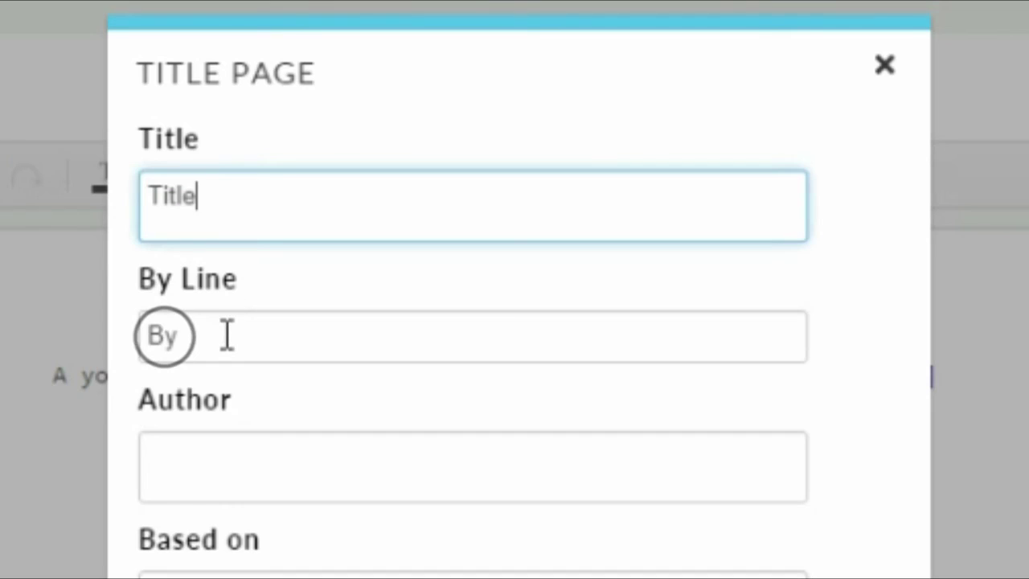
{"action": "left_click", "coordinate": [400, 201]}
{"action": "left_click", "coordinate": [400, 260]}
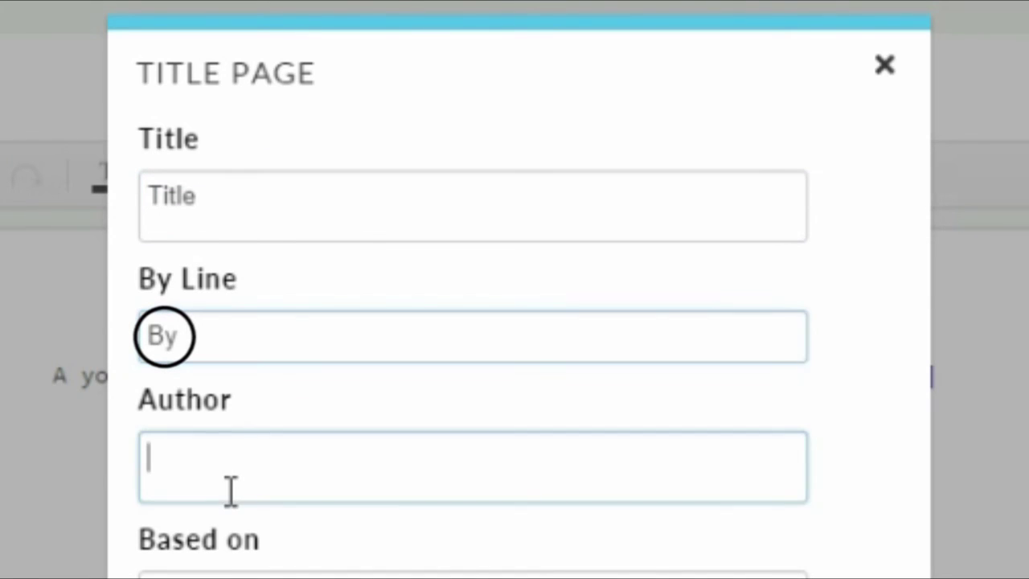
{"action": "type", "text": "Candice "}
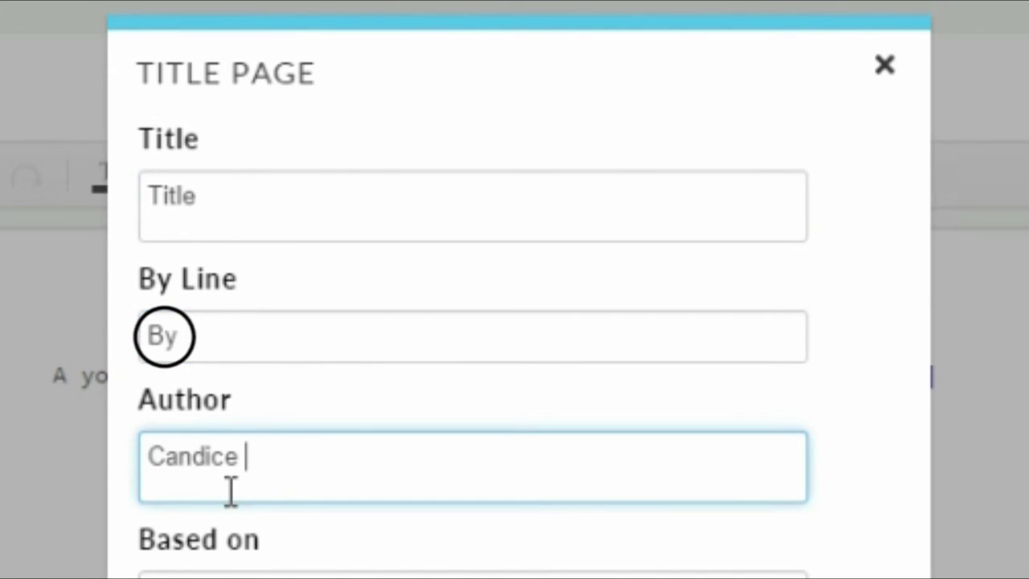
{"action": "type", "text": "Russell"}
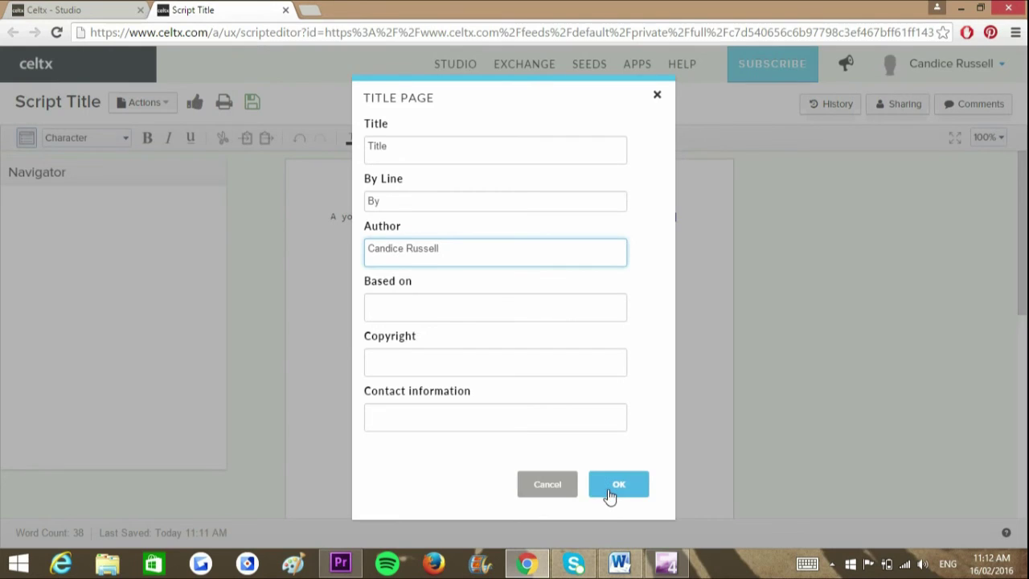